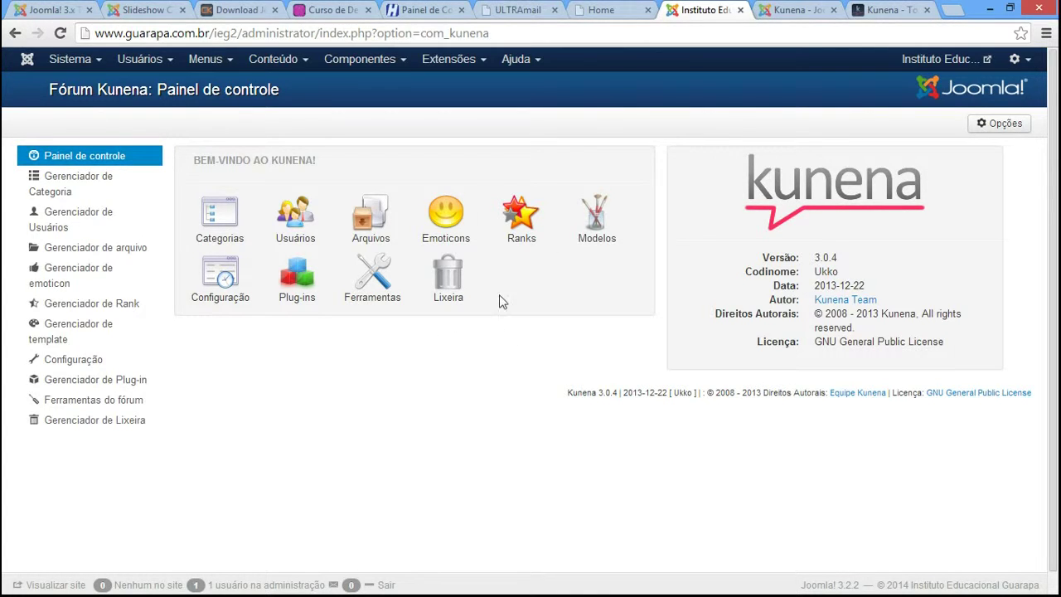
click(581, 15)
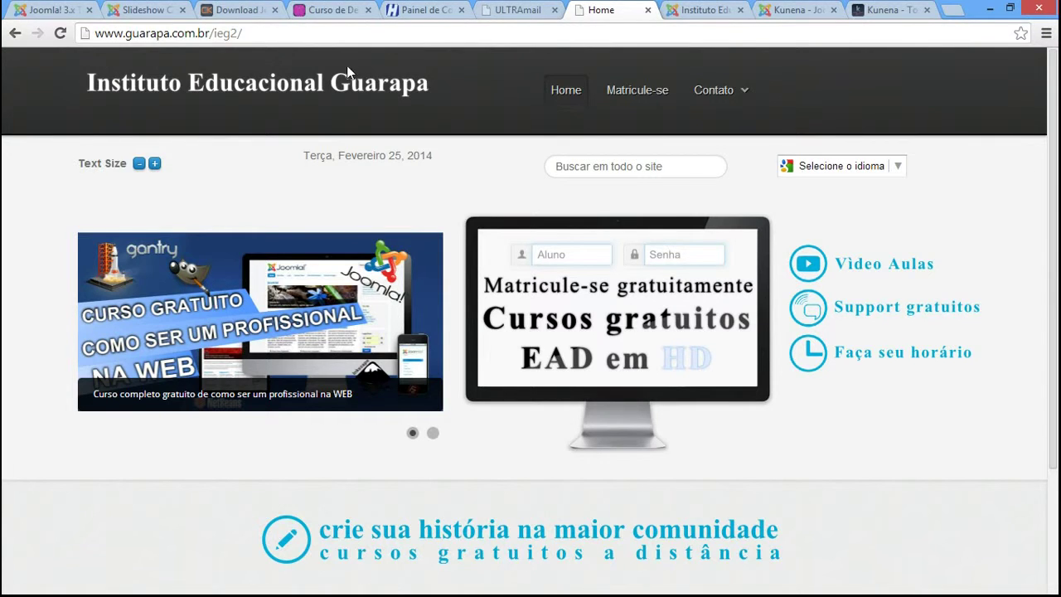
click(211, 36)
click(215, 34)
drag(214, 33, 268, 33)
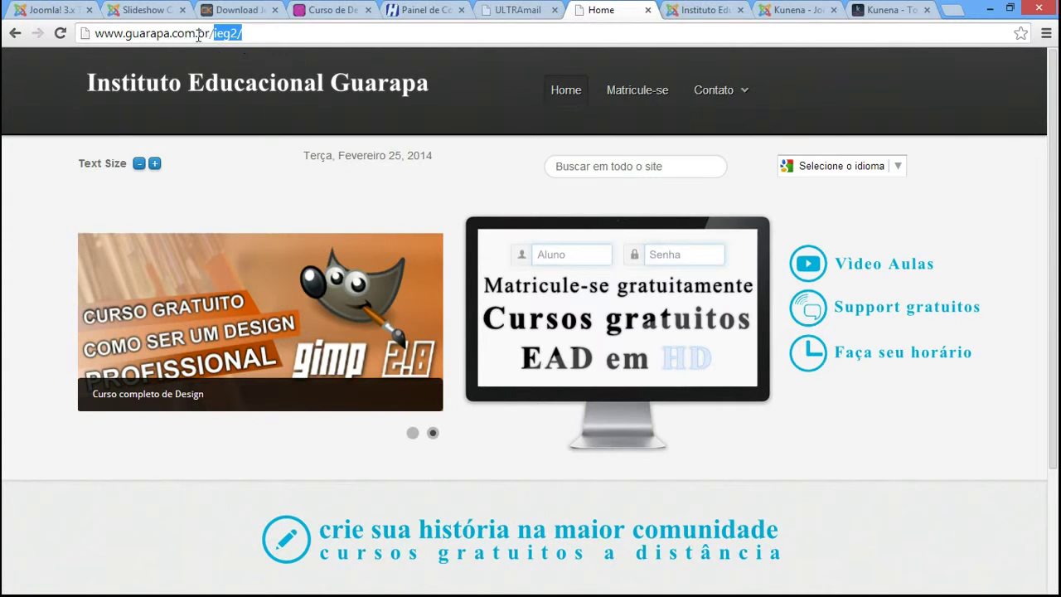
click(266, 33)
text(index.p)
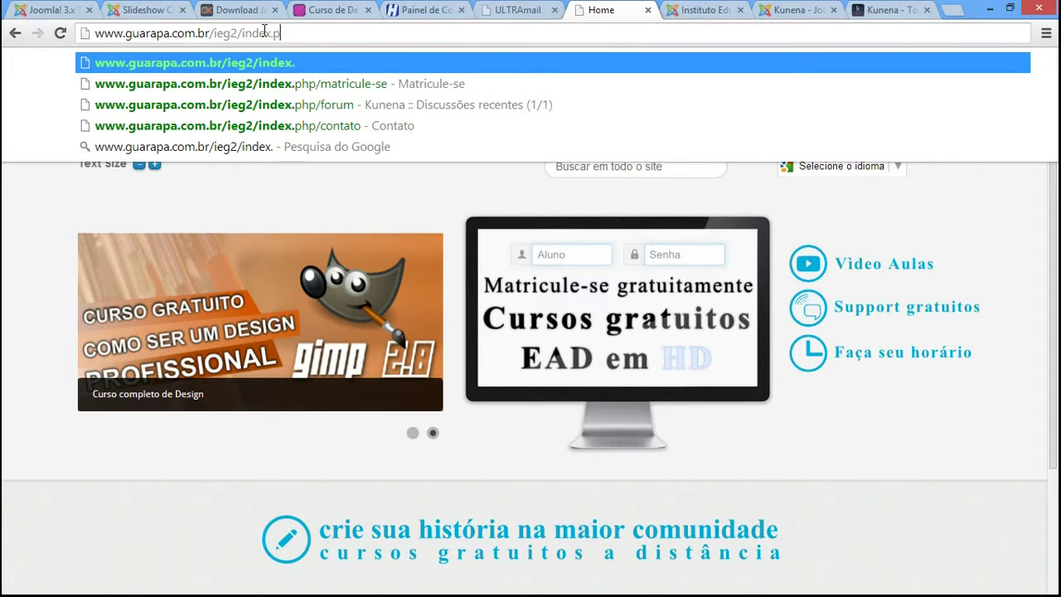
text(hp/forum)
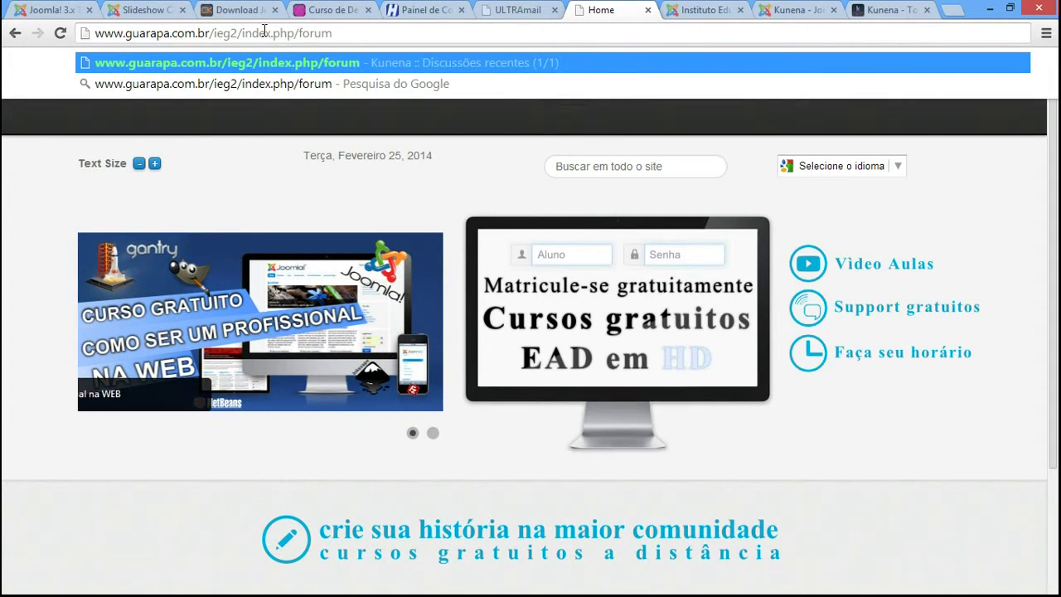
click(277, 181)
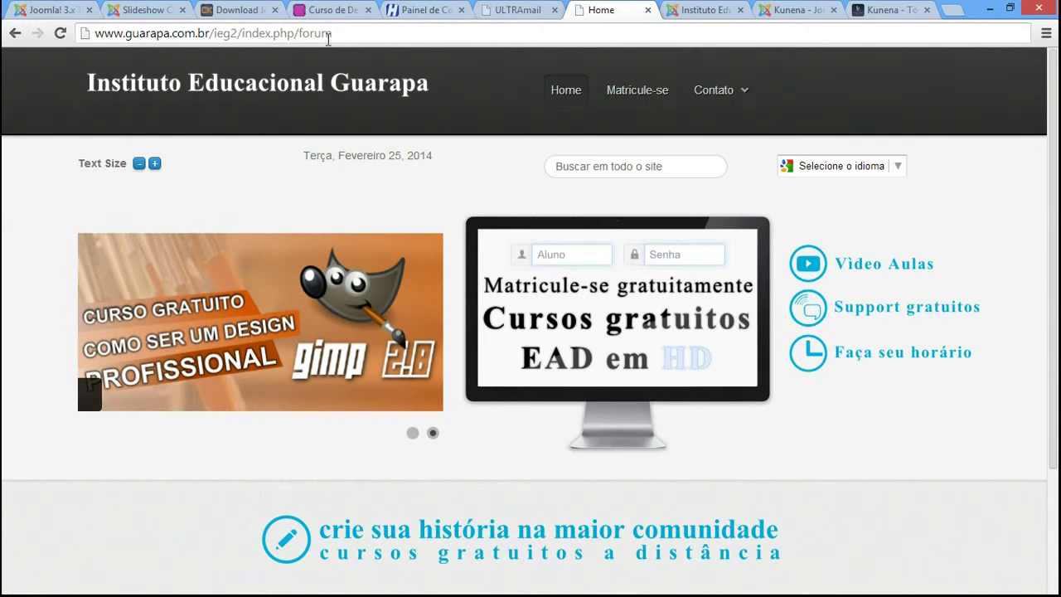
key(Return)
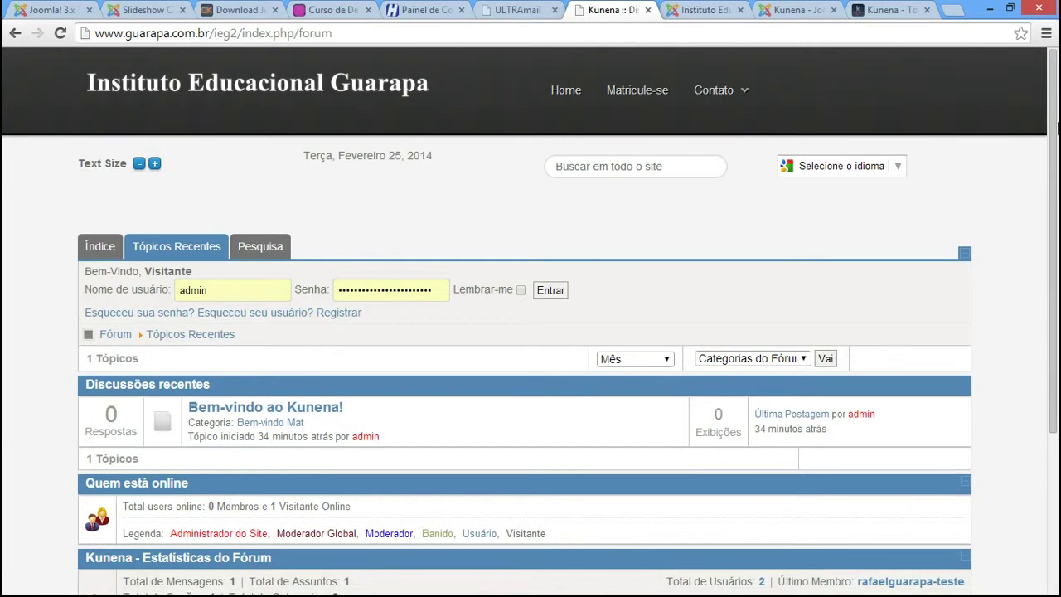
- Look over the forum's recent topics and open the Bem-vindo ao Kunena! discussion
scroll(531, 324, down, 1)
scroll(413, 186, down, 2)
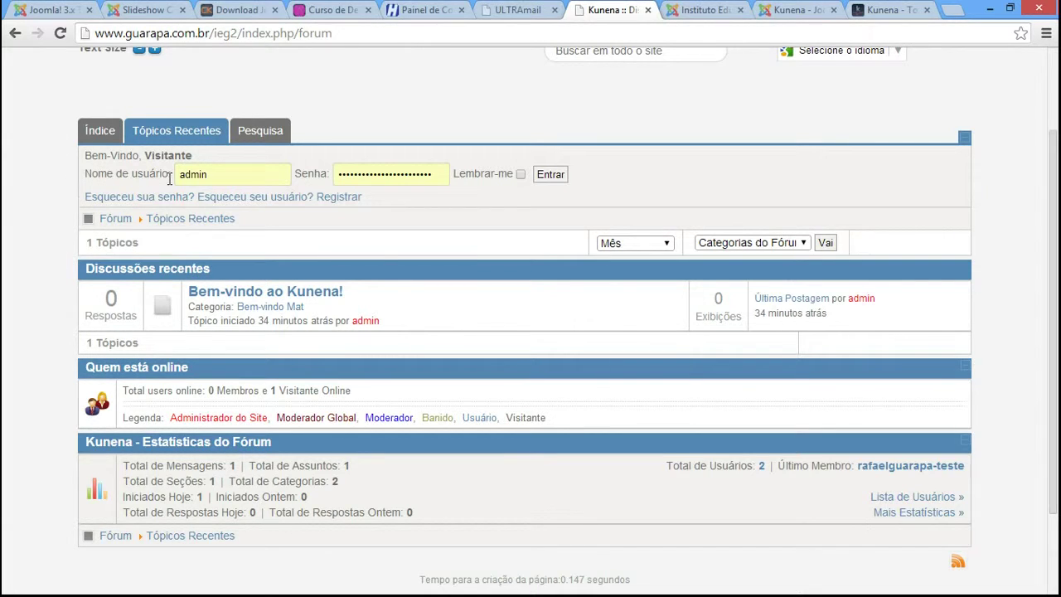
click(210, 177)
click(266, 296)
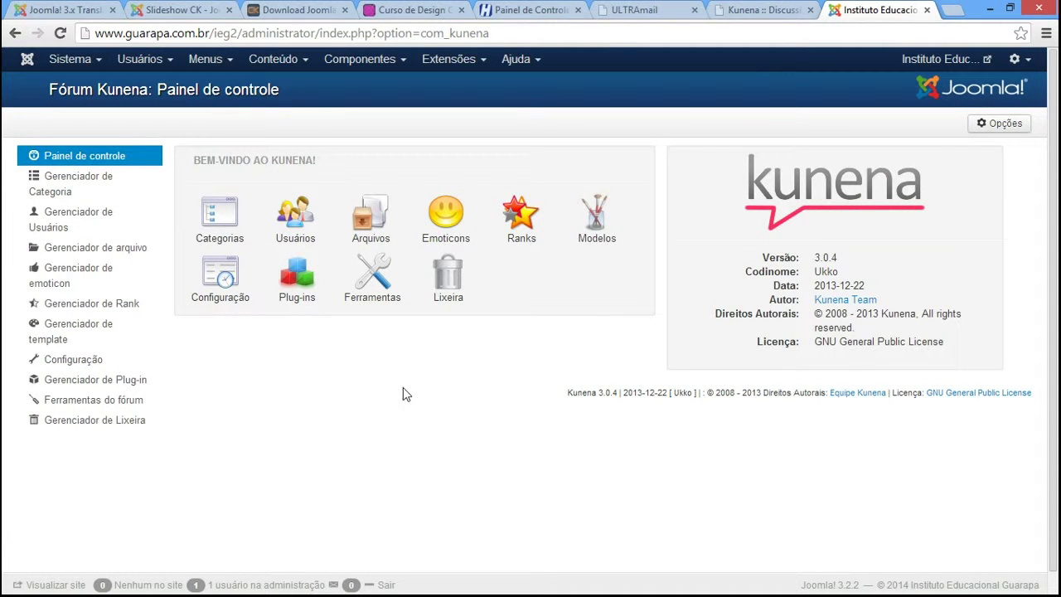
- Open Kunena's category manager in the administration and compare its entries with the forum's recent topics page
click(218, 226)
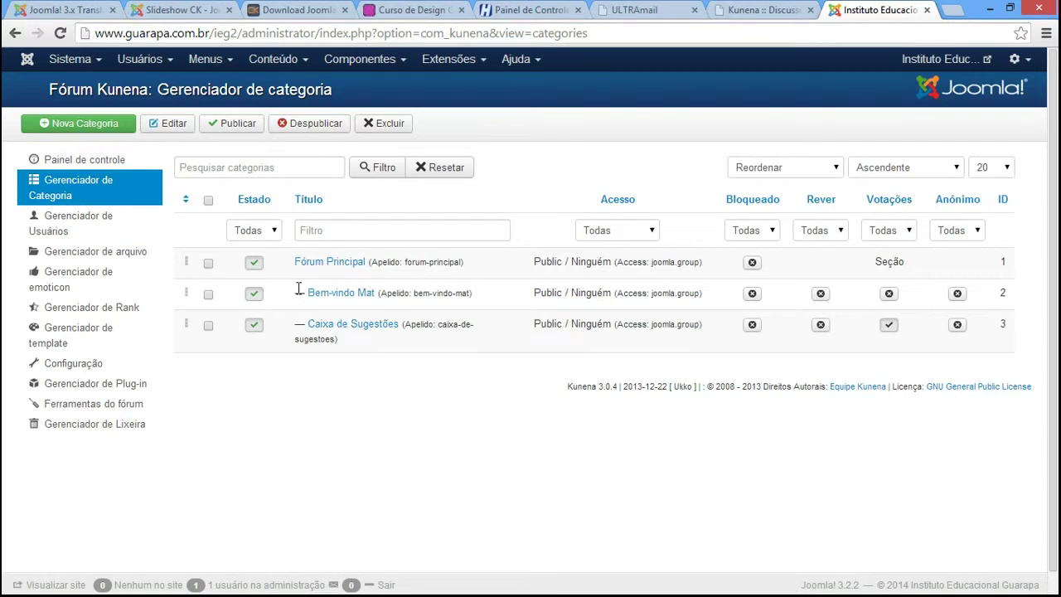
click(750, 12)
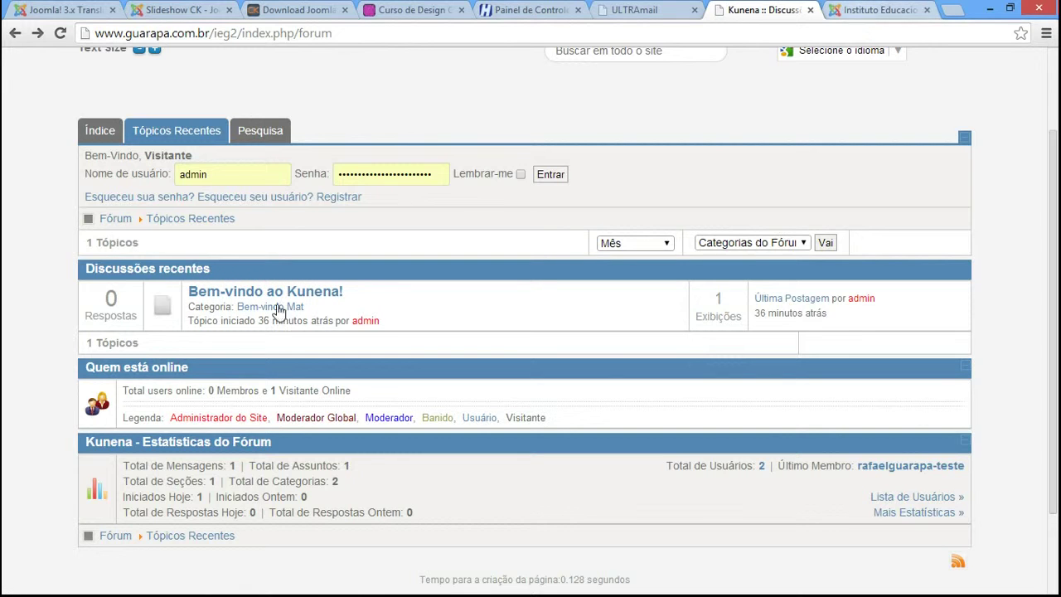
click(922, 9)
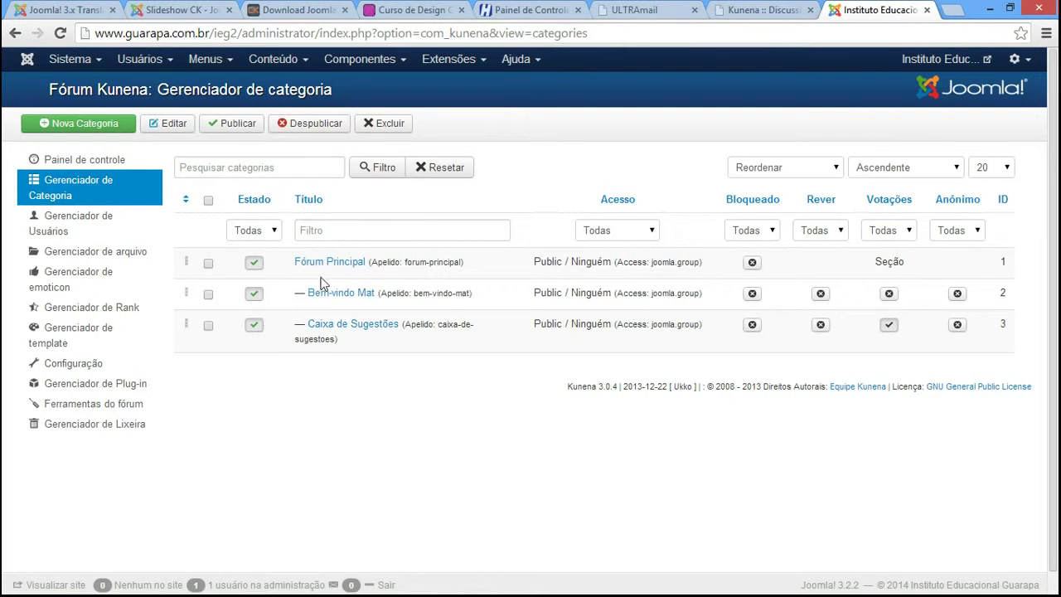
click(761, 10)
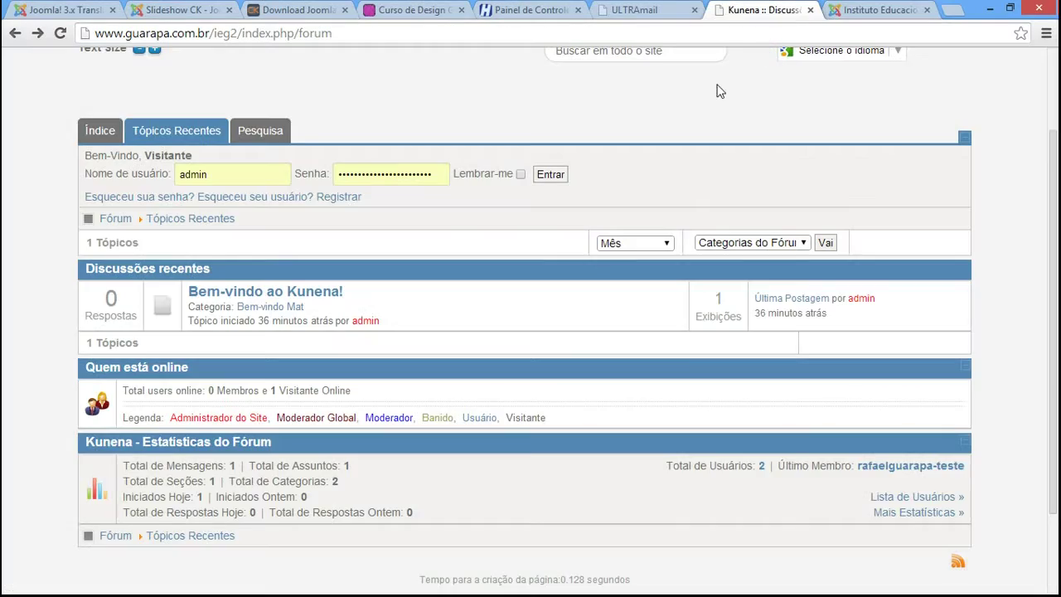
- Show the forum's index and compare its sections, categories and the Bem-vindo Mat description with the category manager
click(99, 131)
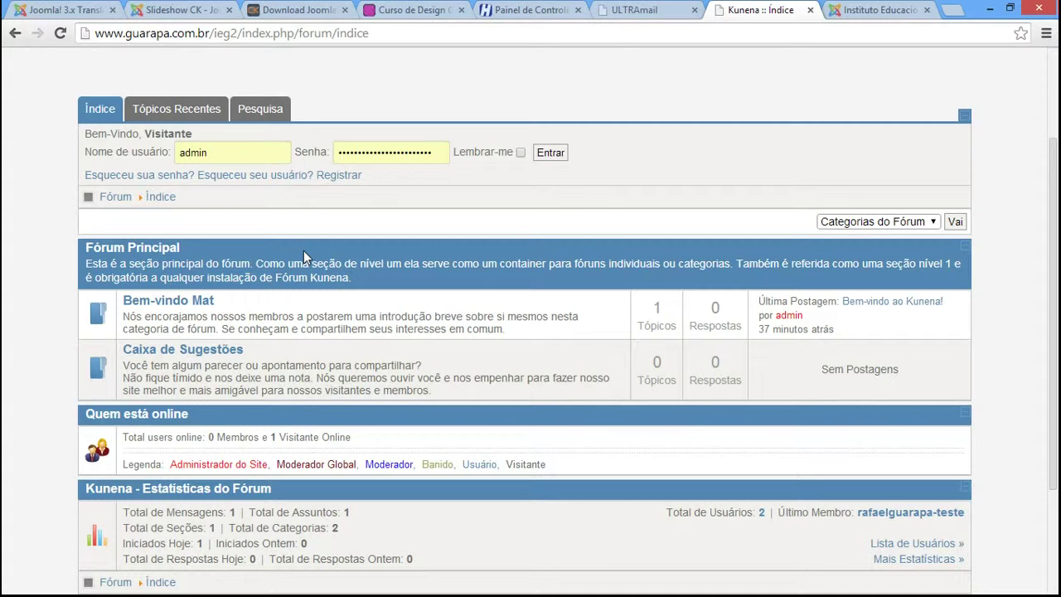
click(916, 10)
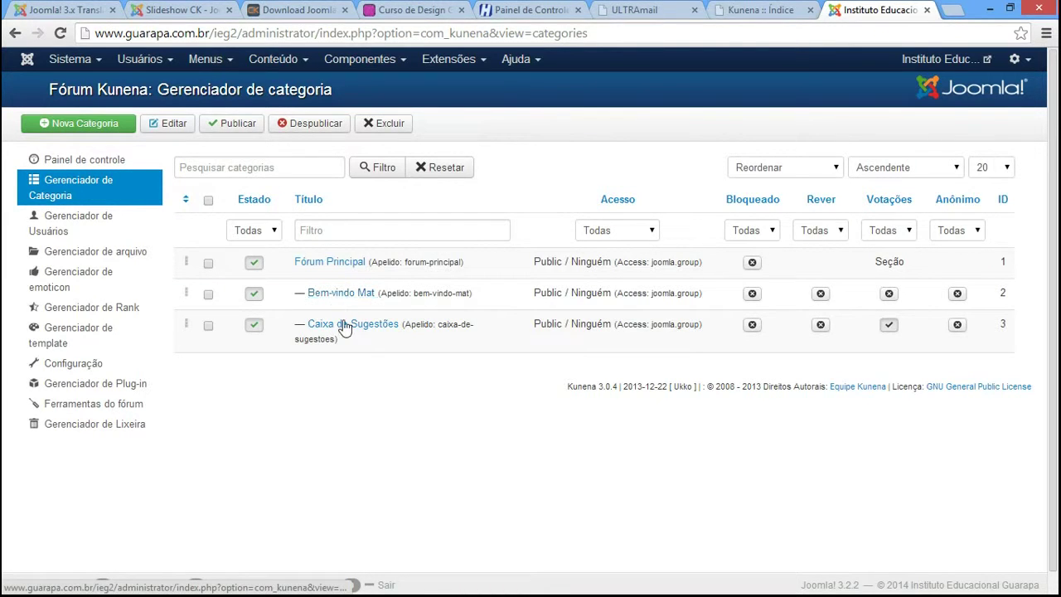
key(ctrl+shift+Tab)
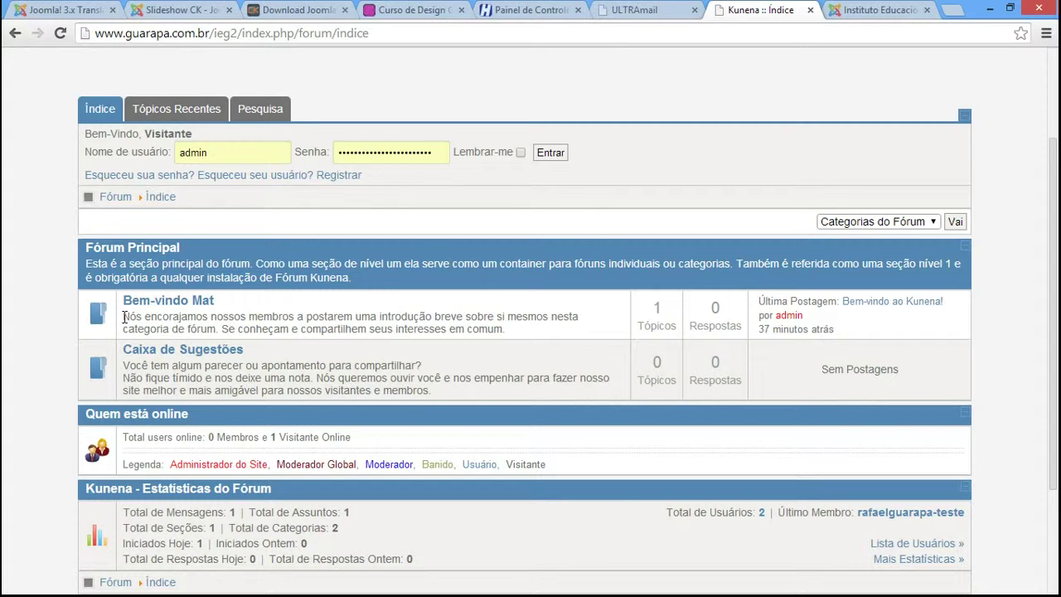
drag(124, 315, 534, 327)
click(729, 320)
scroll(1025, 287, up, 2)
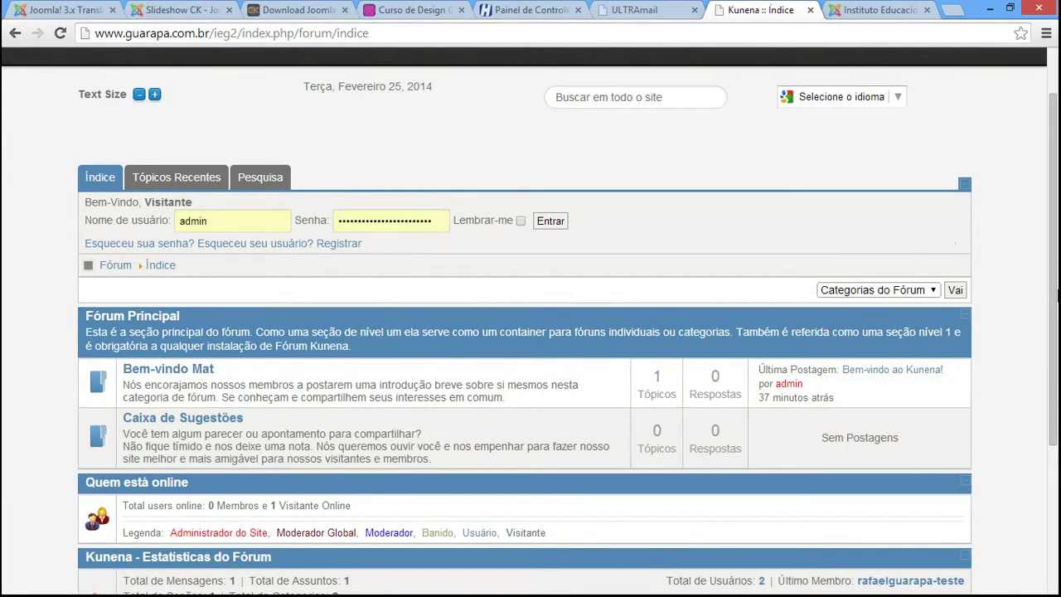
scroll(1030, 247, up, 2)
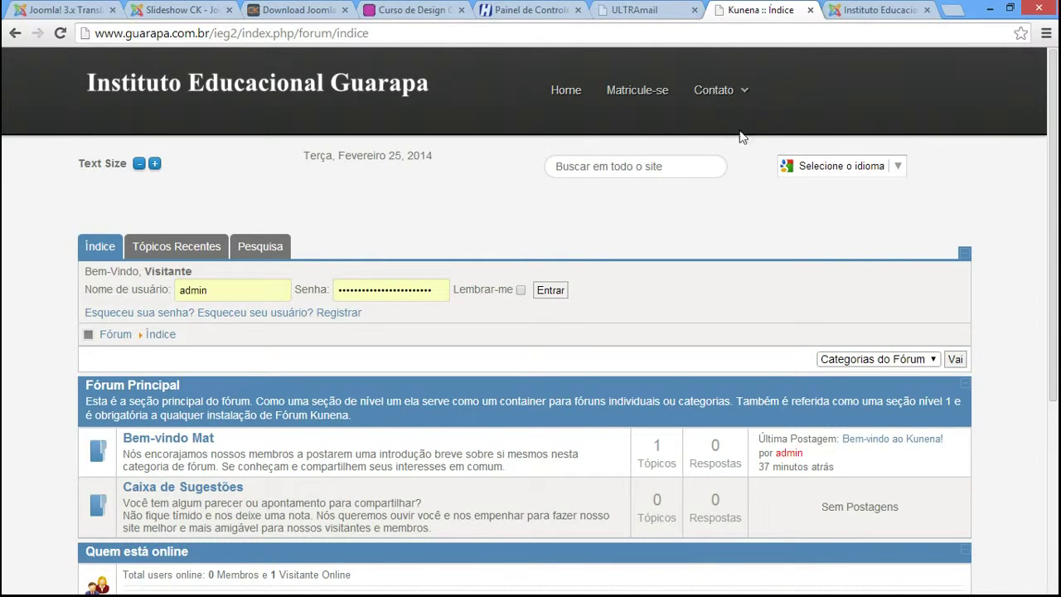
- Return the public site to Home and publish the Fórum item of Menu principal in the administration
click(563, 93)
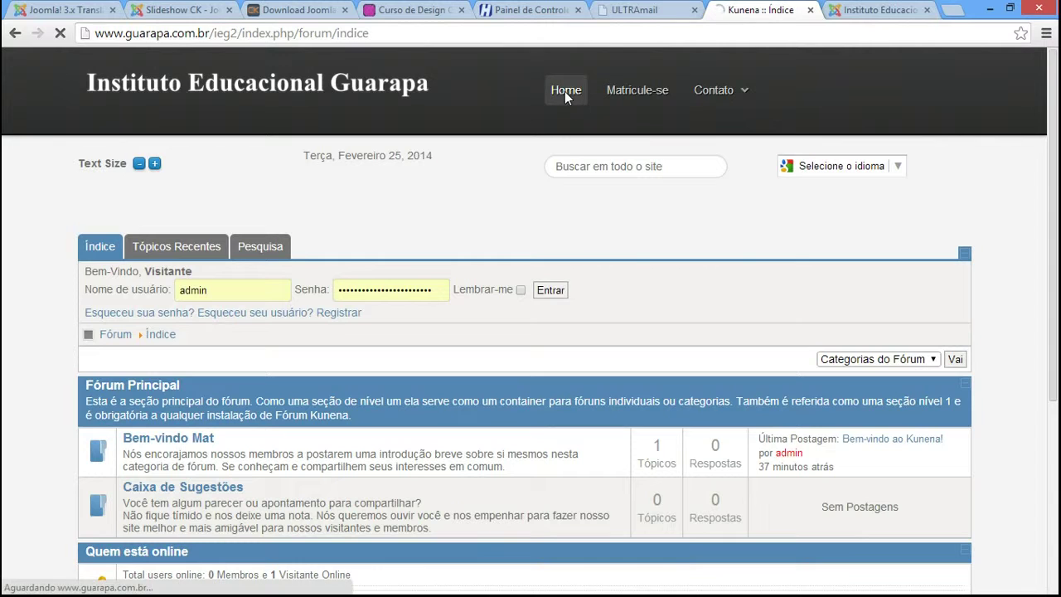
key(ctrl+Tab)
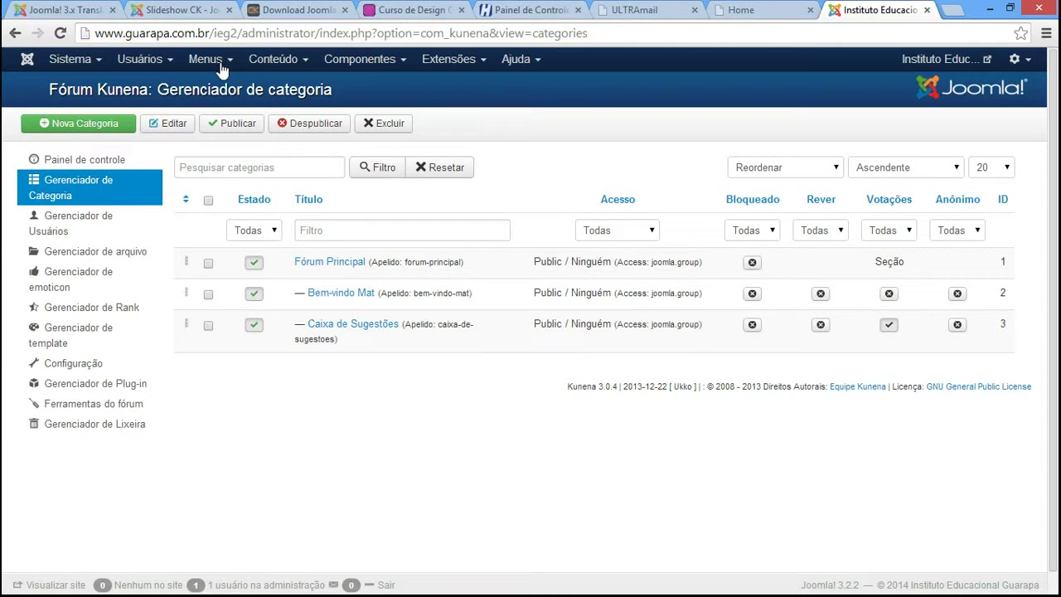
click(220, 66)
mouse_move(232, 124)
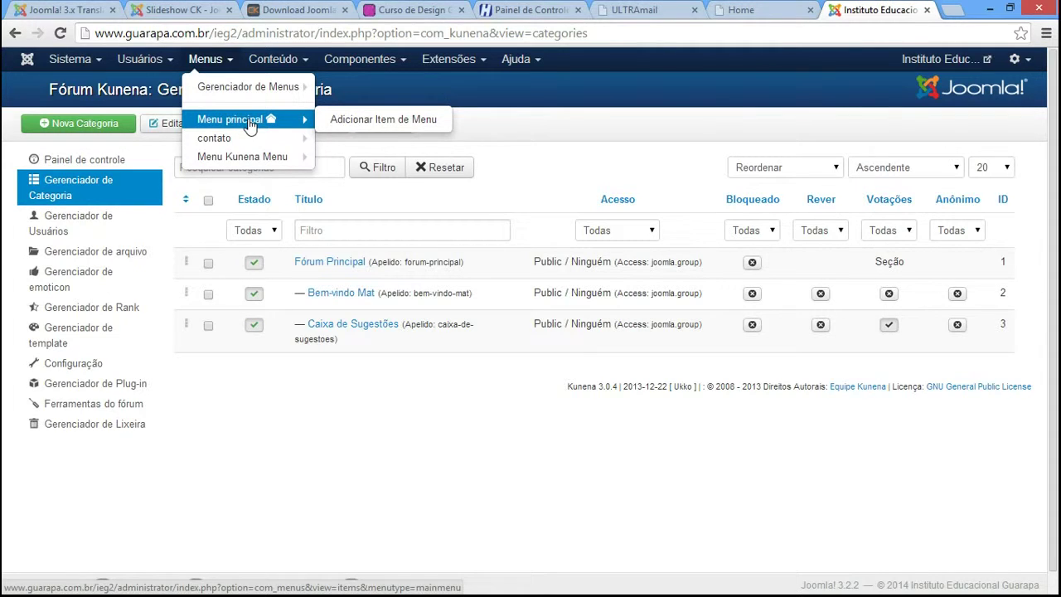
mouse_move(260, 159)
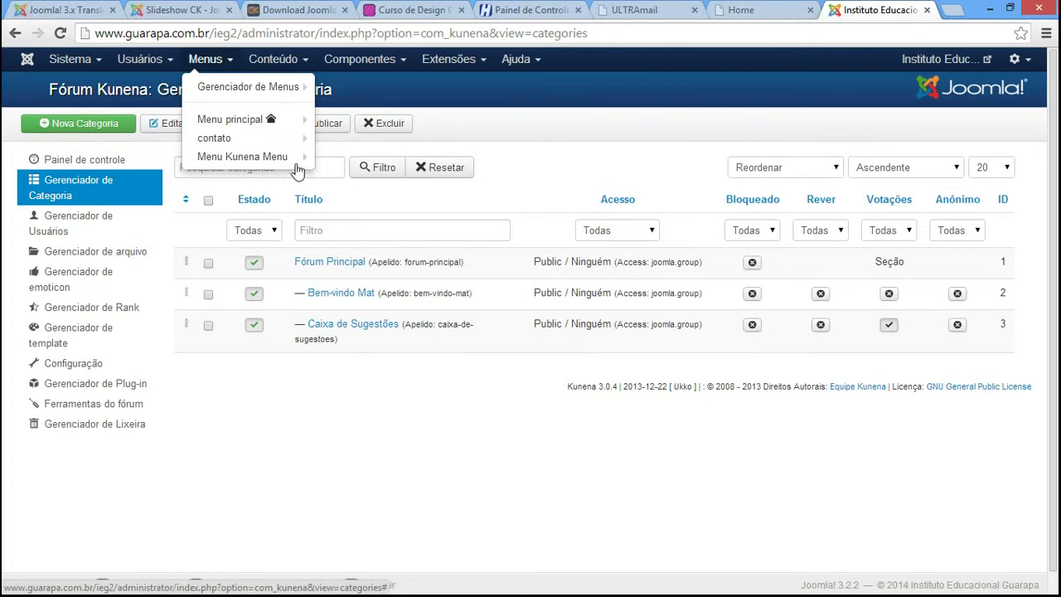
click(228, 123)
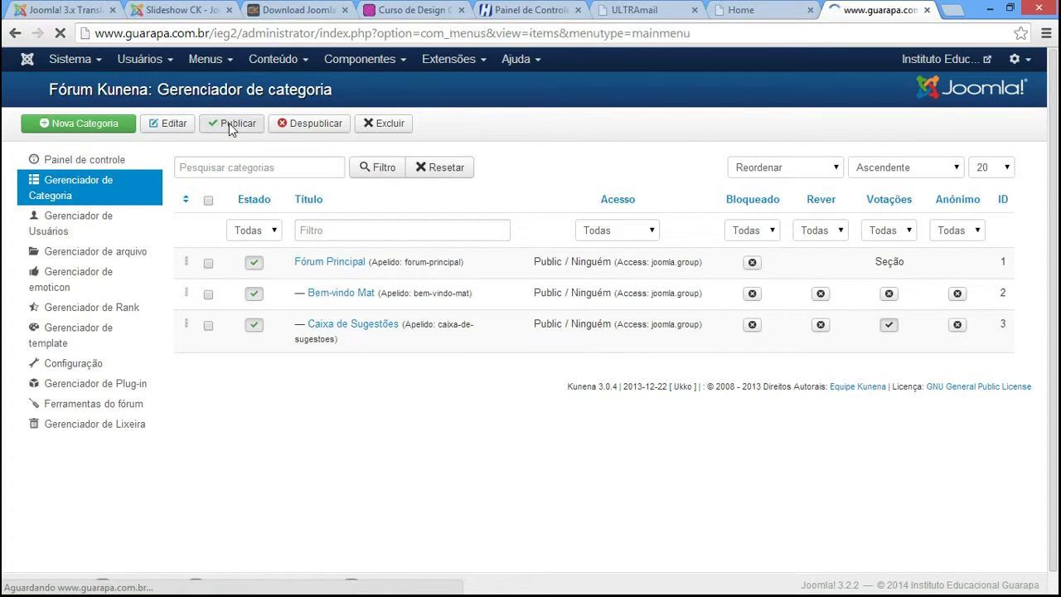
click(746, 10)
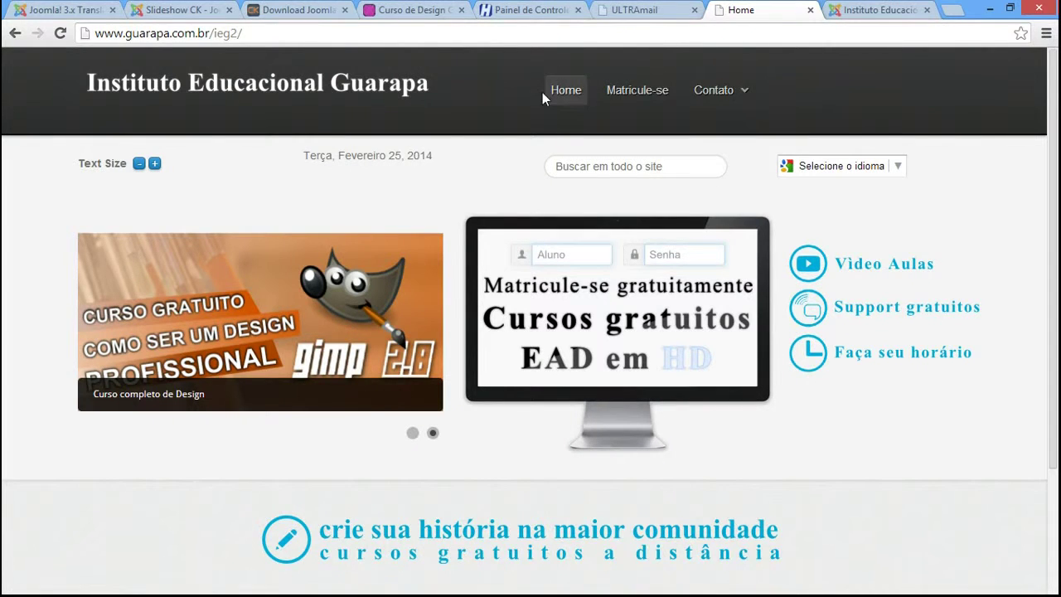
click(892, 15)
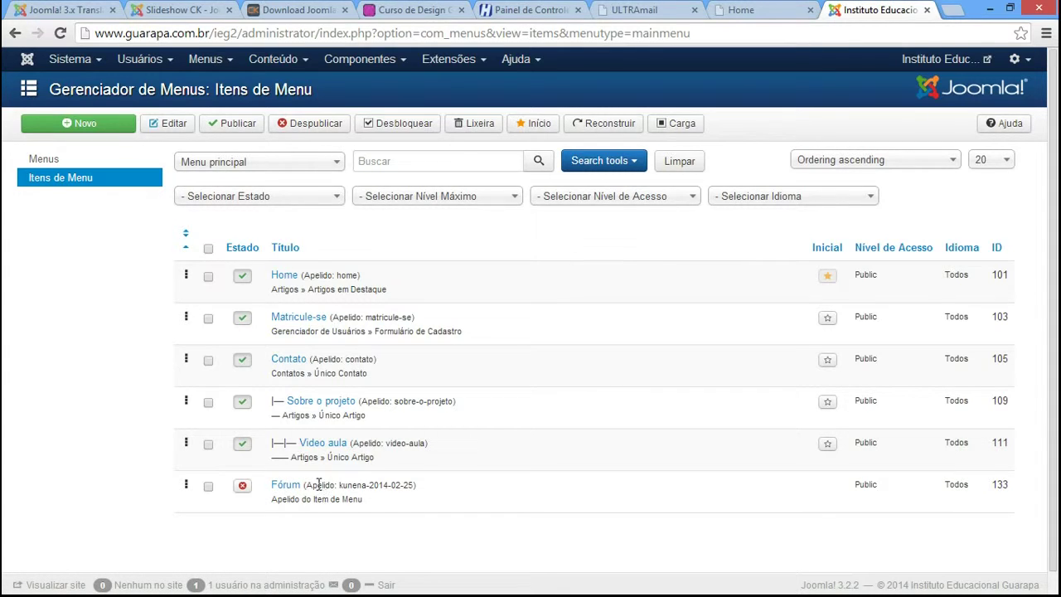
click(243, 490)
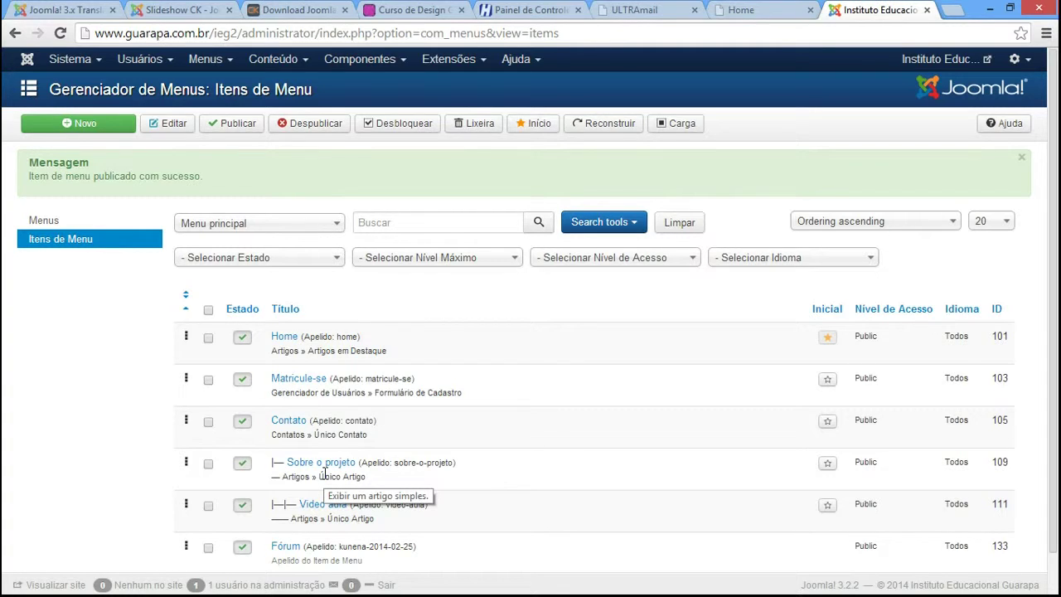
- Examine the Fórum Kunena item types offered for a new main menu item, and cancel its creation
click(90, 134)
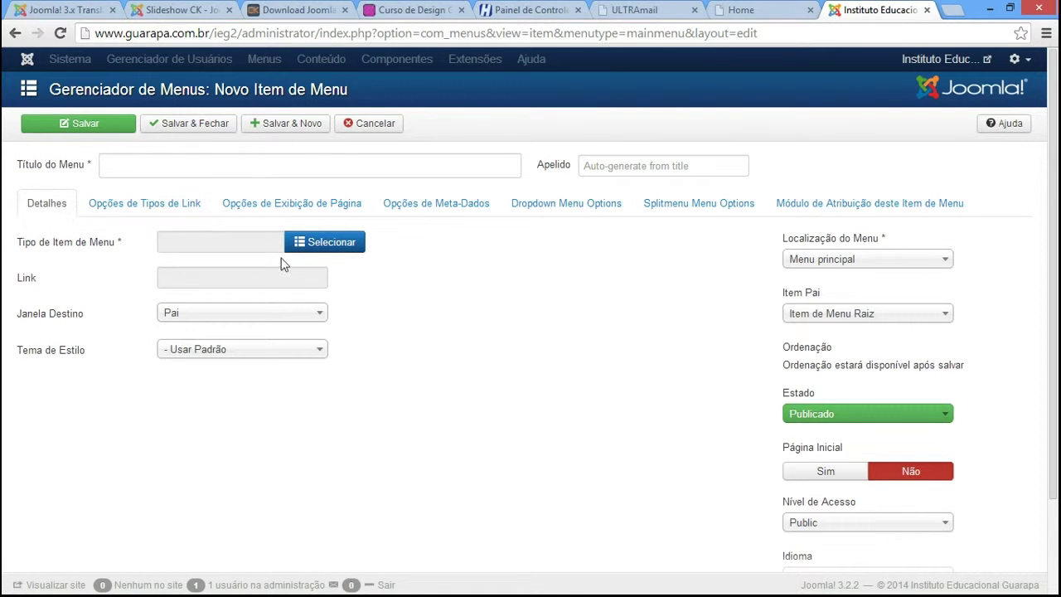
click(300, 248)
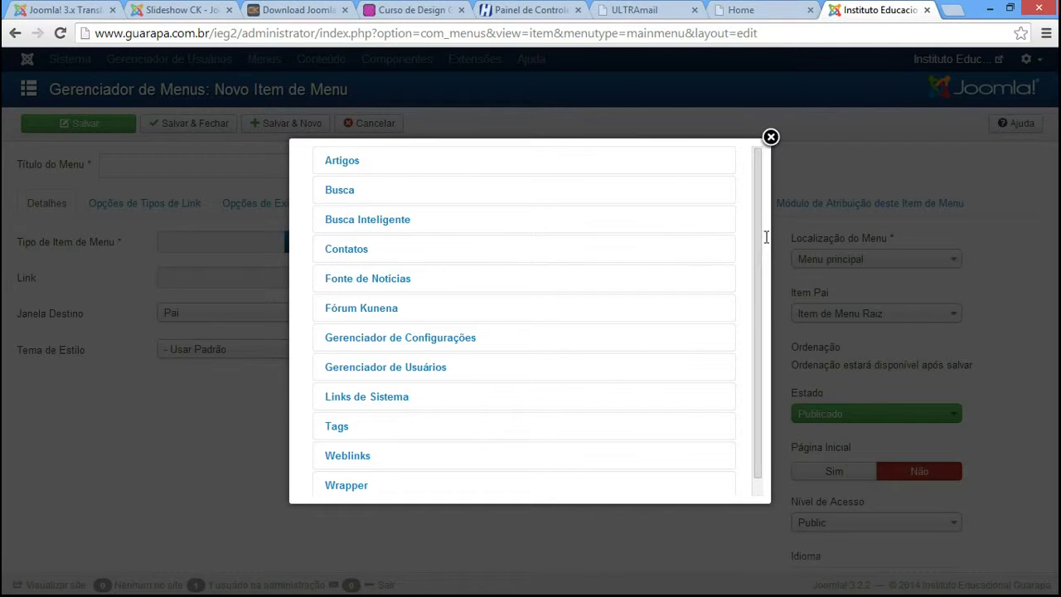
drag(754, 274, 755, 237)
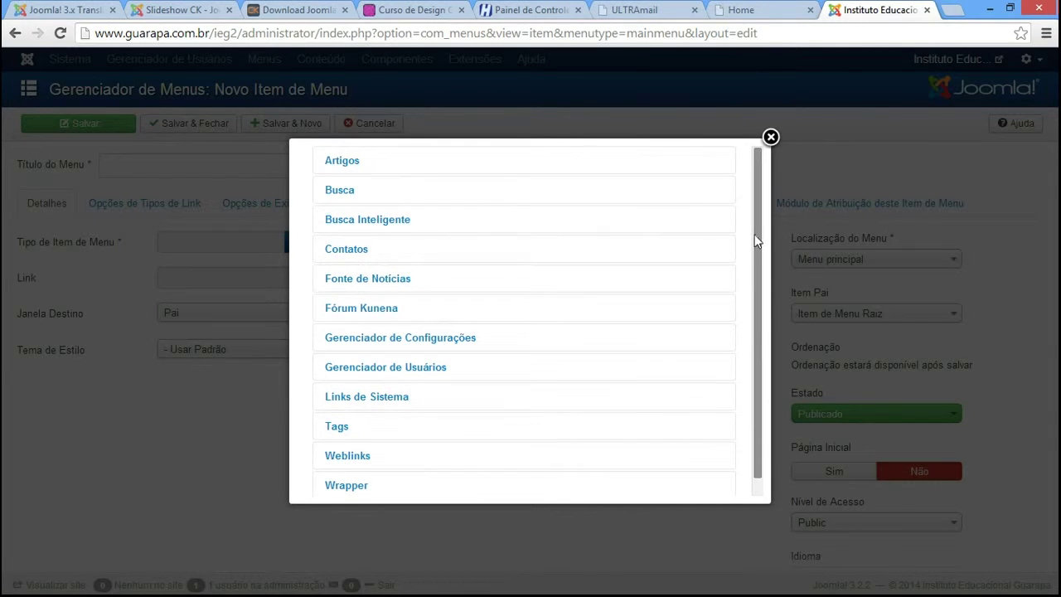
click(359, 309)
drag(759, 252, 746, 320)
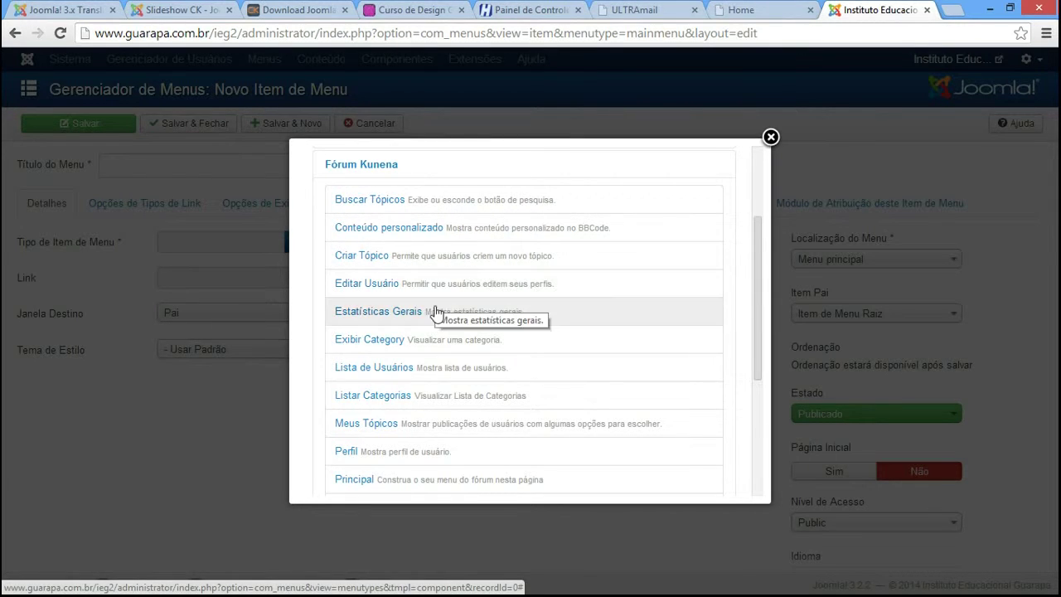
click(390, 135)
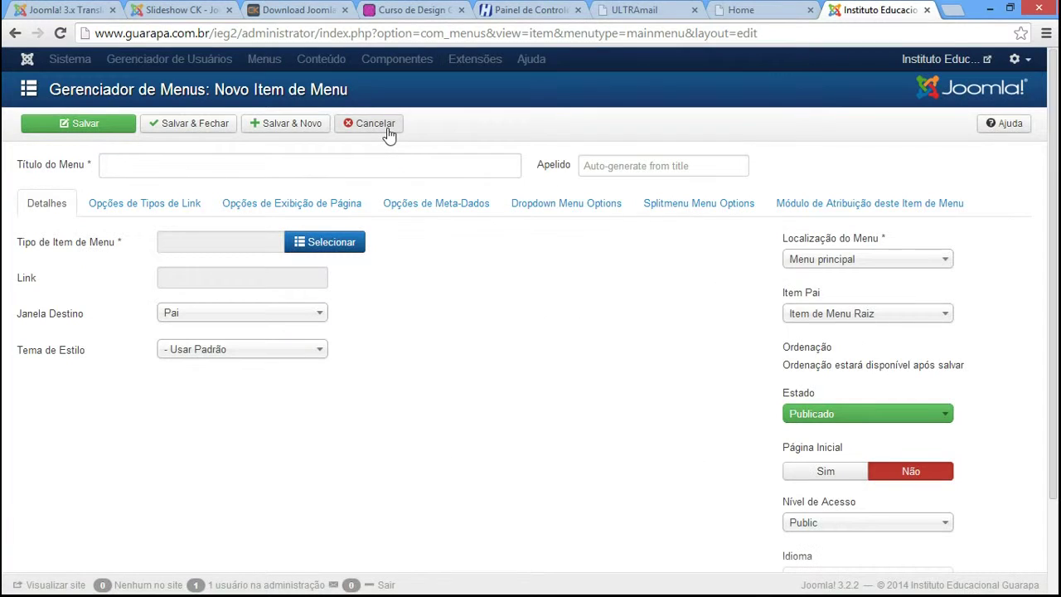
click(388, 130)
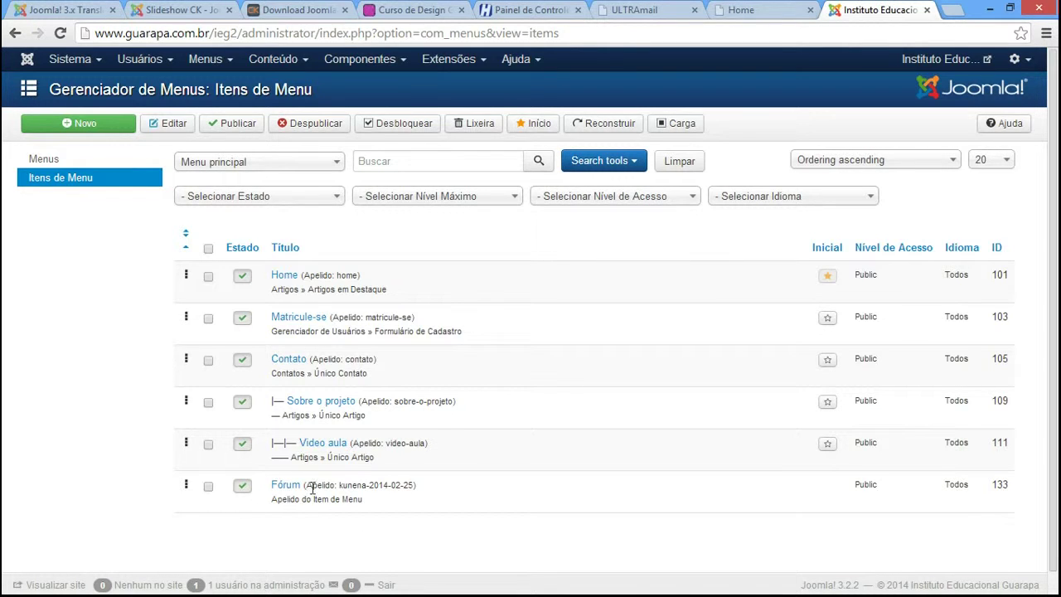
- Reload the public home page, check the forum through its Fórum menu entry, and return to the menu items list
click(759, 9)
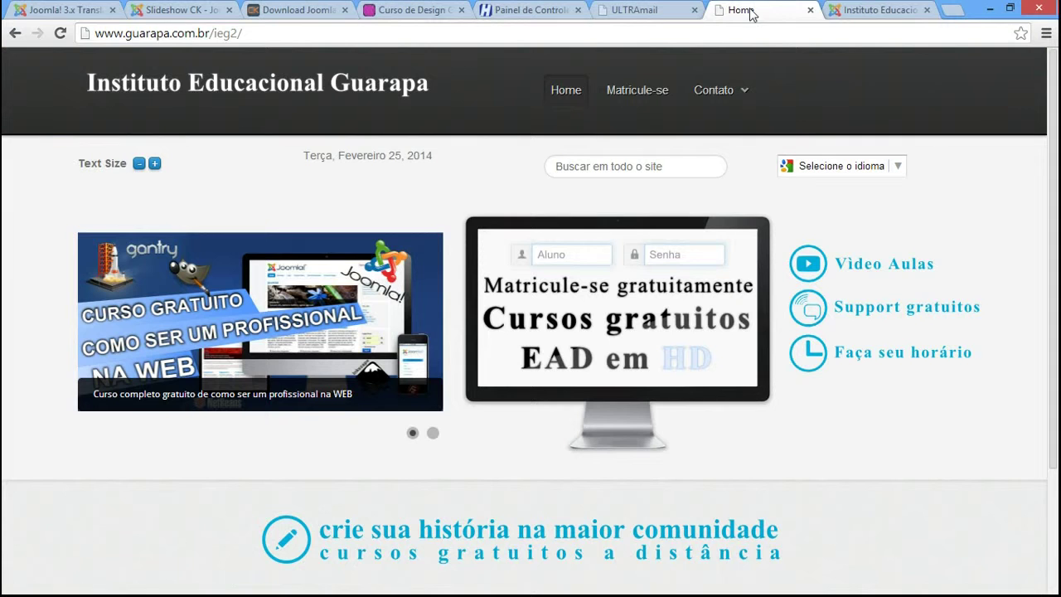
click(59, 33)
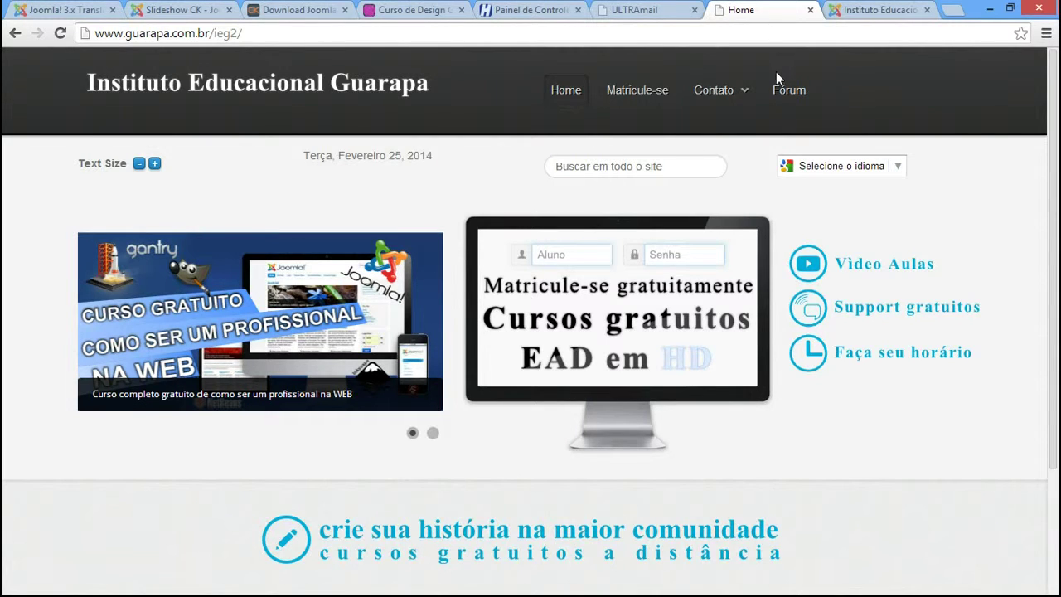
click(794, 97)
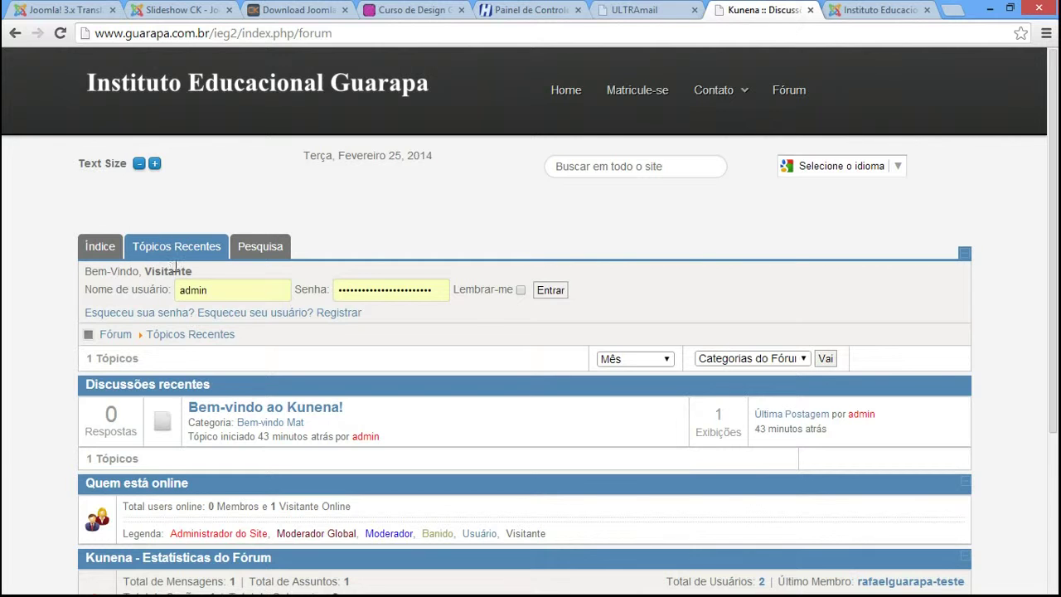
scroll(476, 324, down, 3)
key(ctrl+Tab)
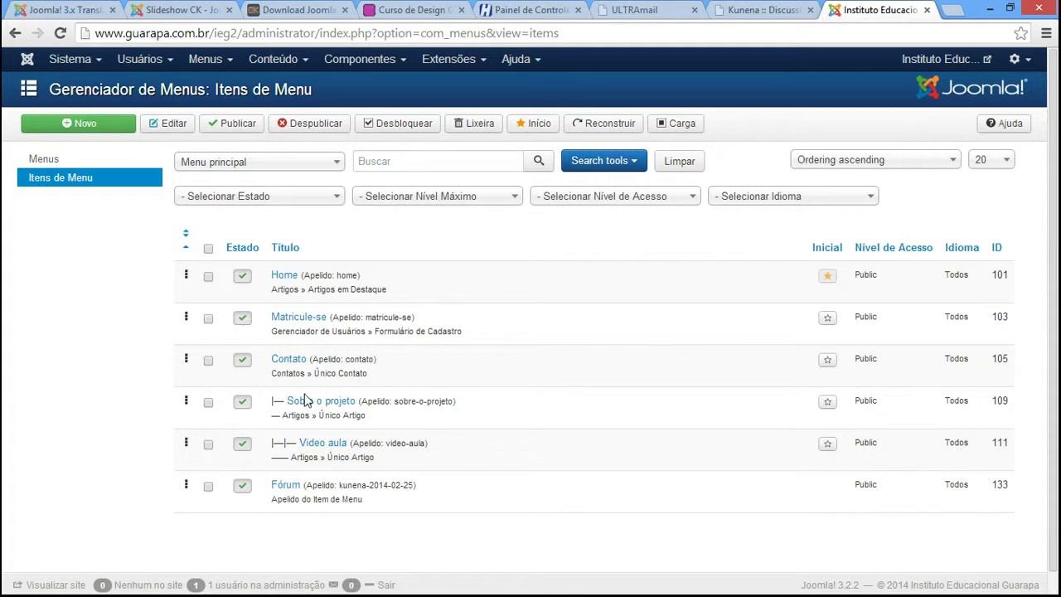
- Open the Fórum item of Menu principal for editing and examine the target menu items available for its alias
click(283, 487)
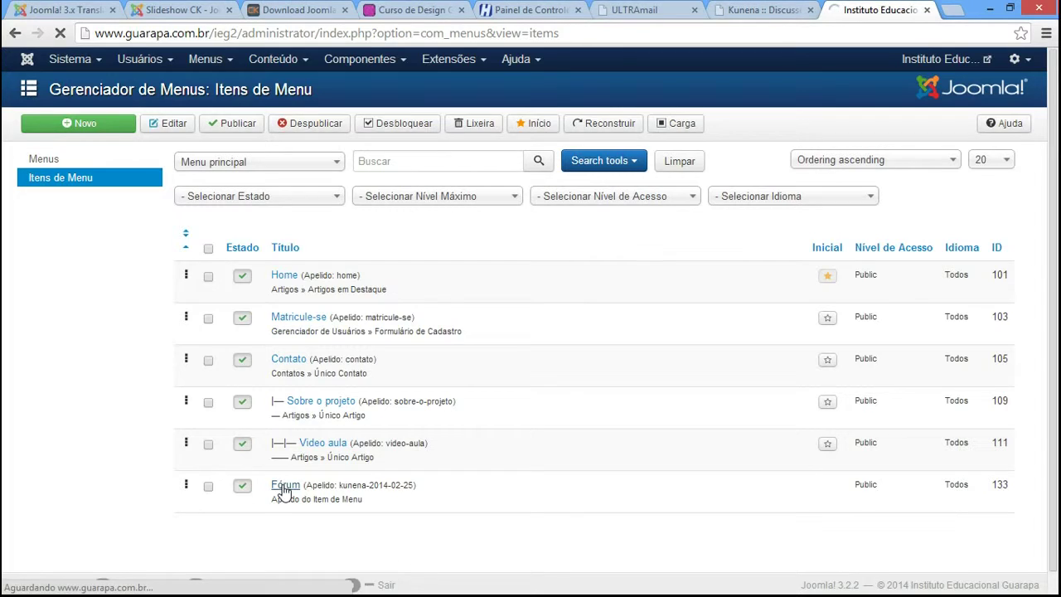
click(181, 163)
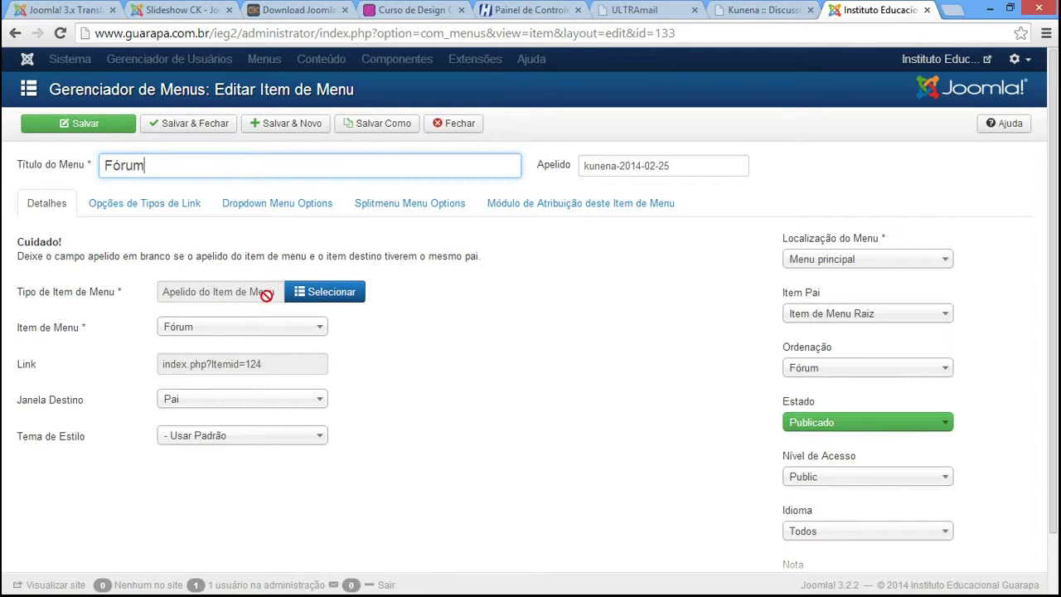
click(236, 331)
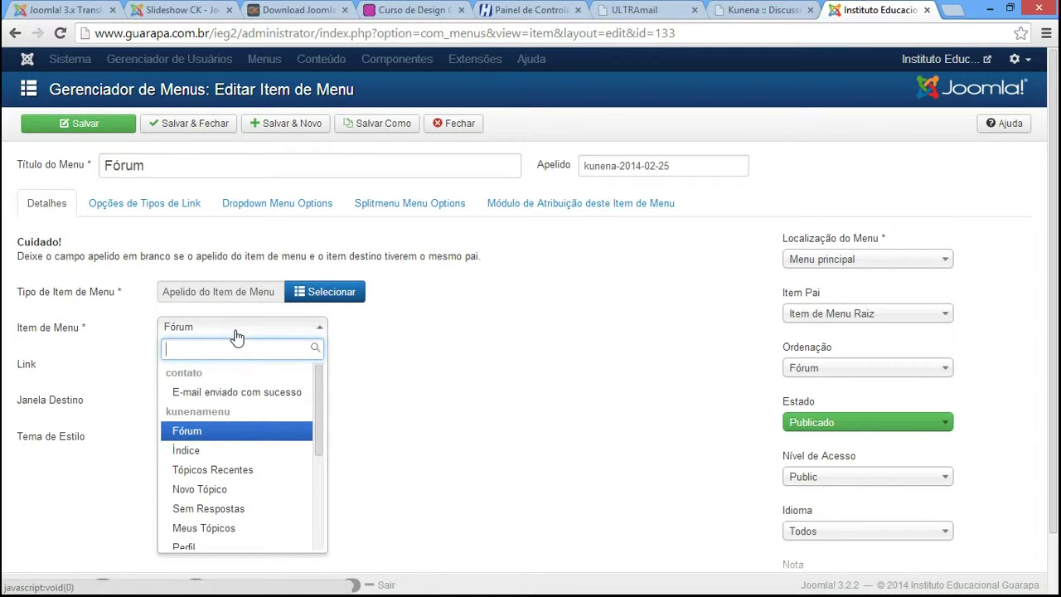
click(245, 336)
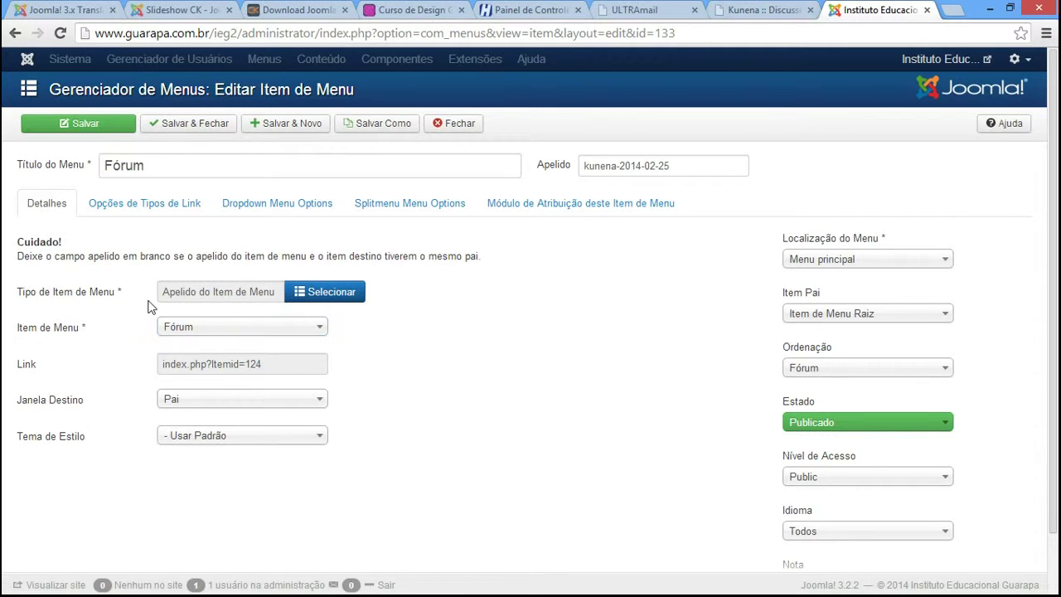
- Change the Fórum menu item's type to Principal from the Fórum Kunena group and save it
click(289, 297)
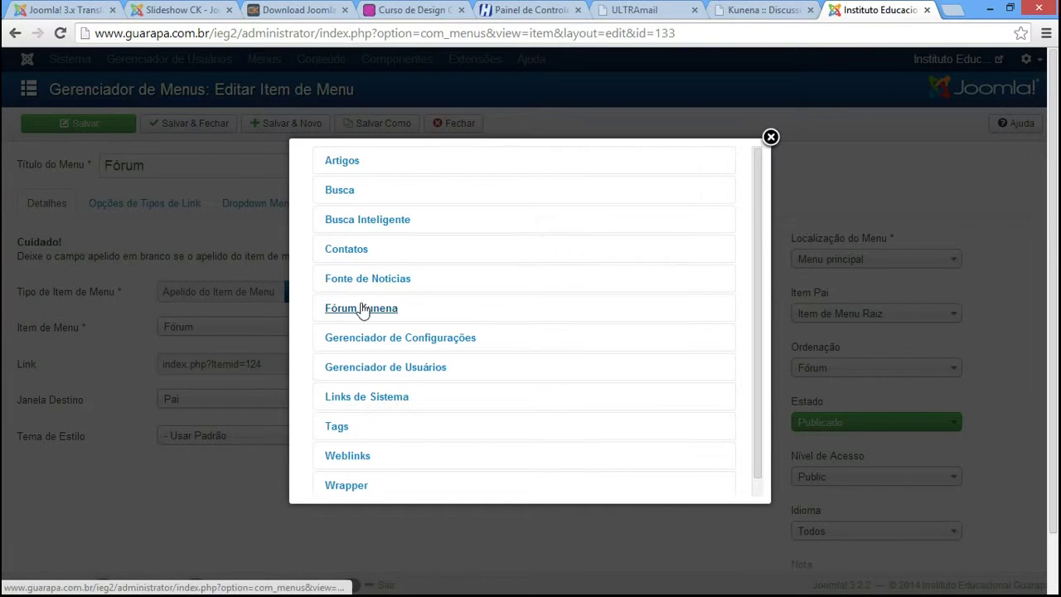
click(384, 315)
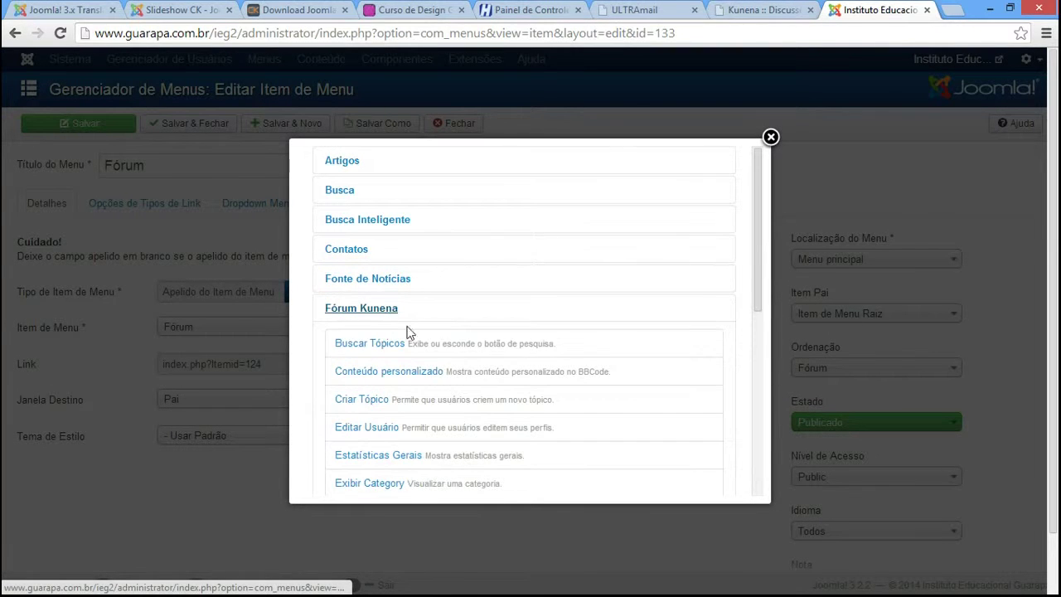
drag(756, 268, 757, 364)
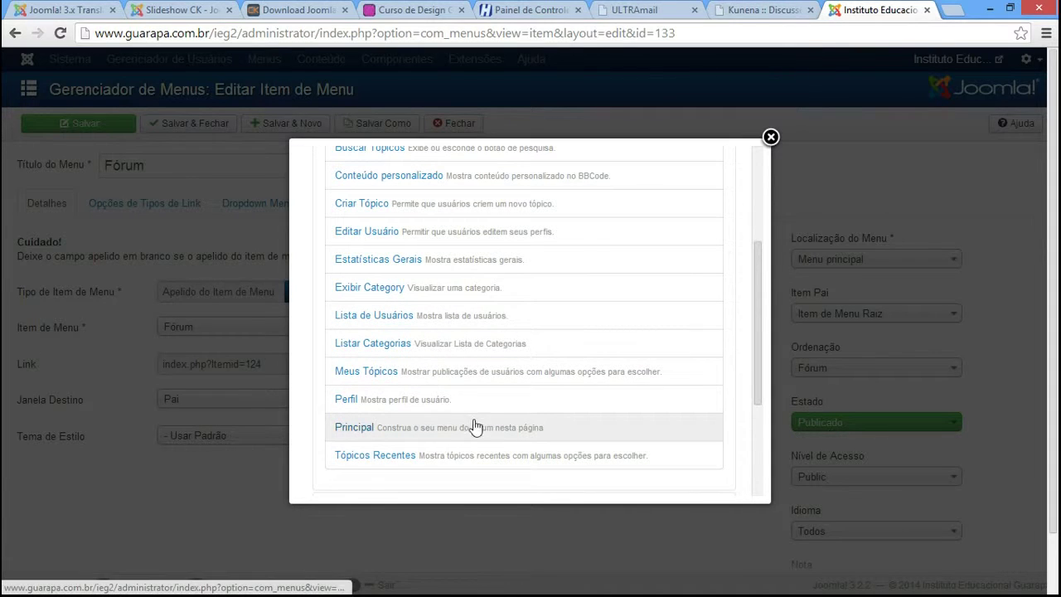
click(354, 428)
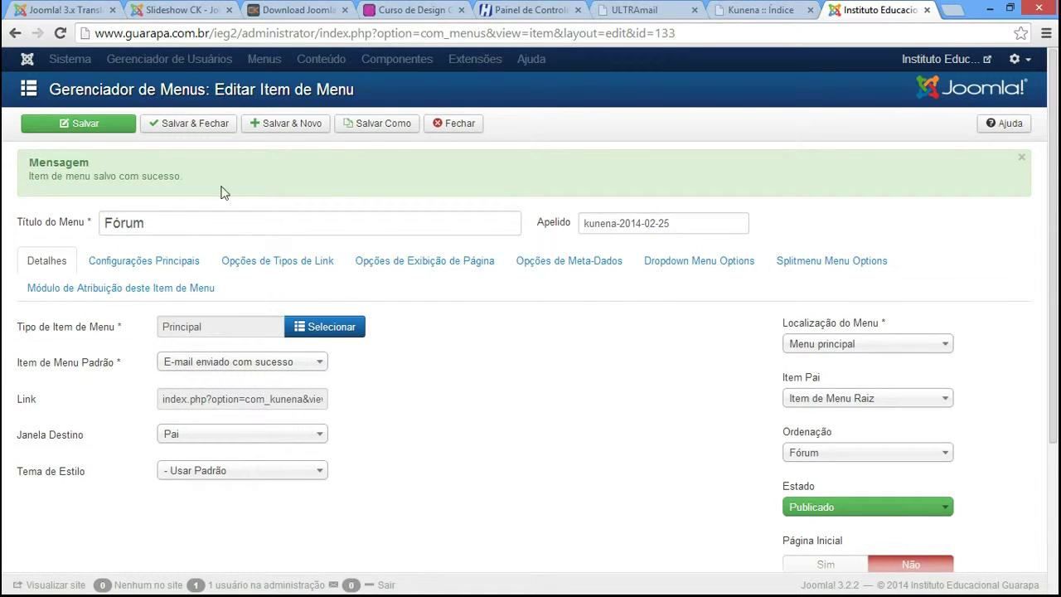
- Reload the public home page and check the forum page reached through its Fórum menu entry
click(760, 9)
key(F5)
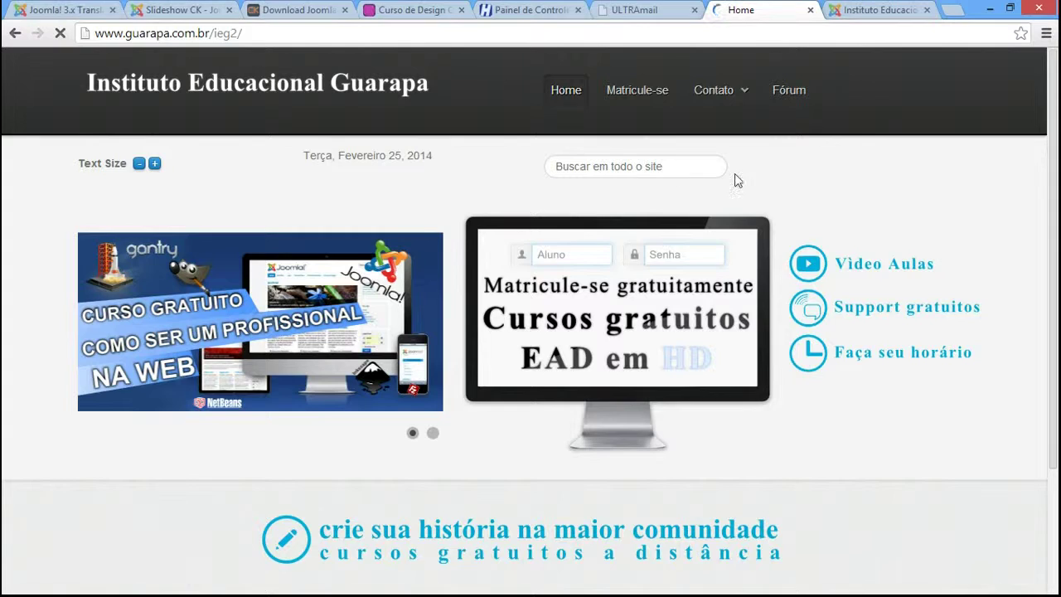
click(808, 93)
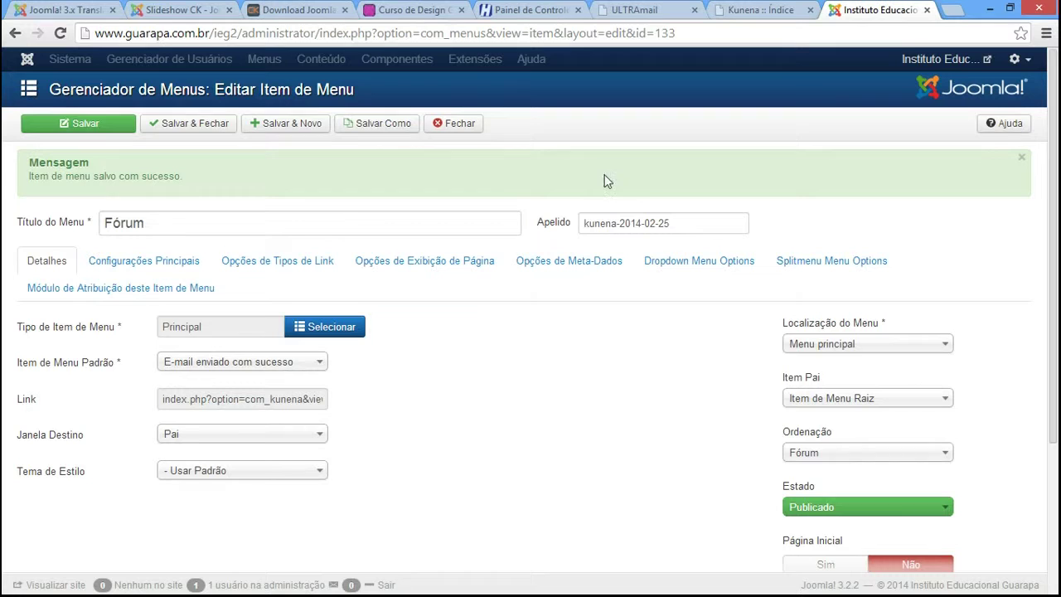
- Close the Fórum item's editor in the administration and open the item list of Menu Kunena Menu
click(461, 128)
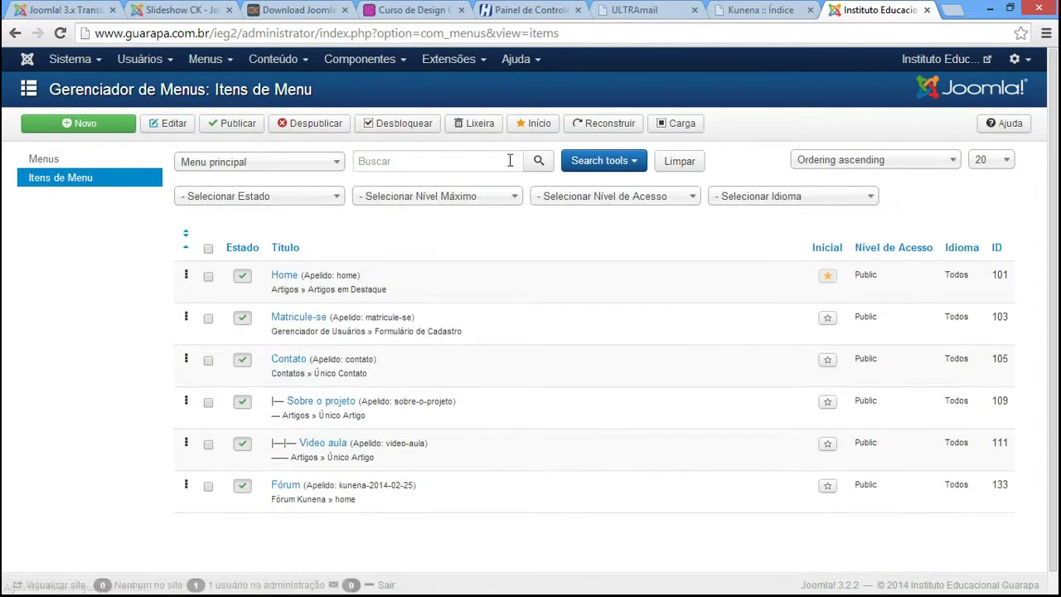
click(207, 59)
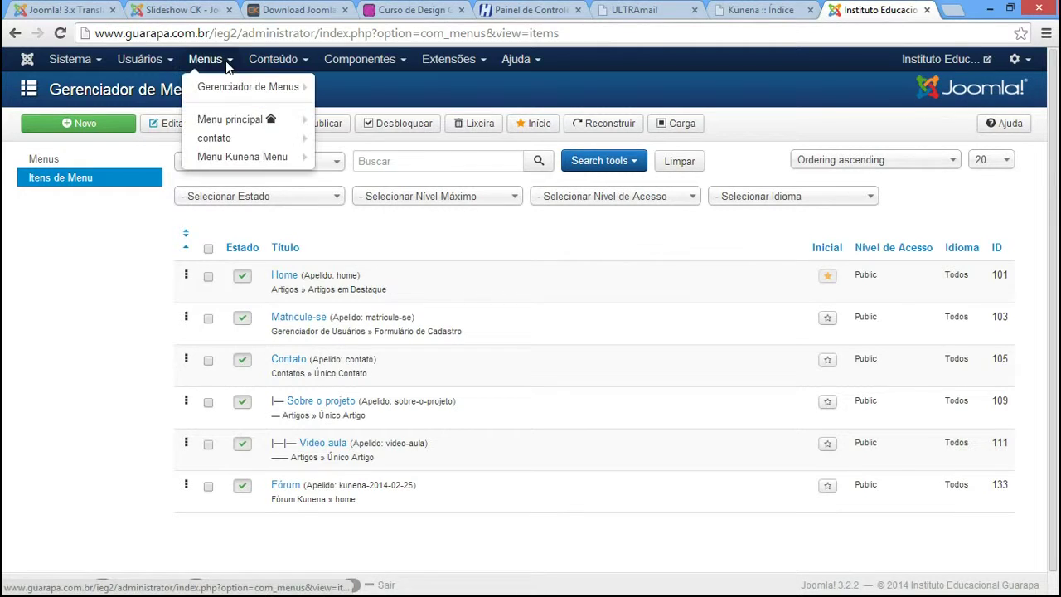
mouse_move(211, 158)
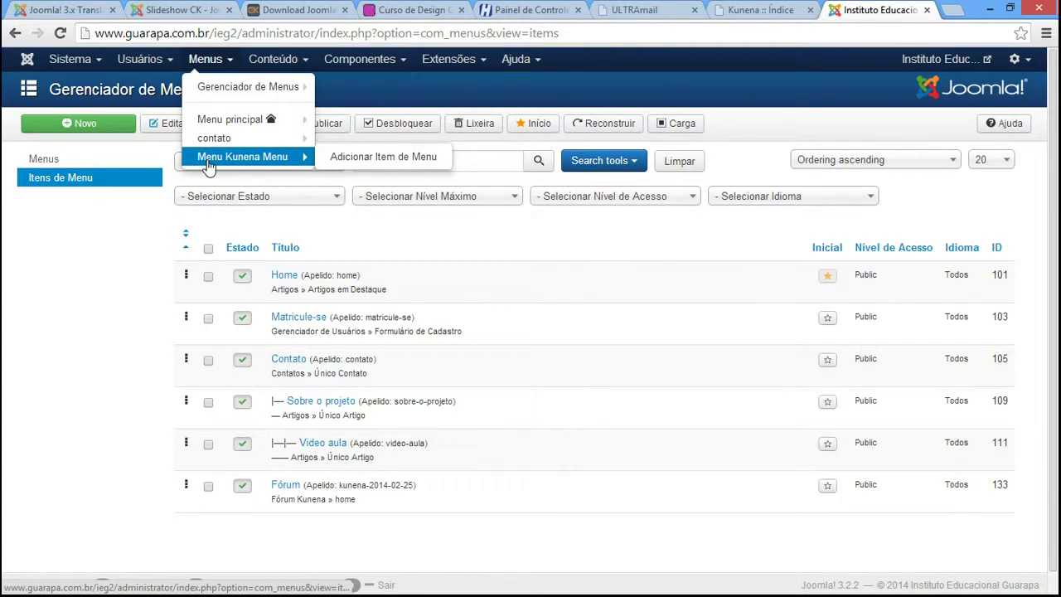
click(249, 161)
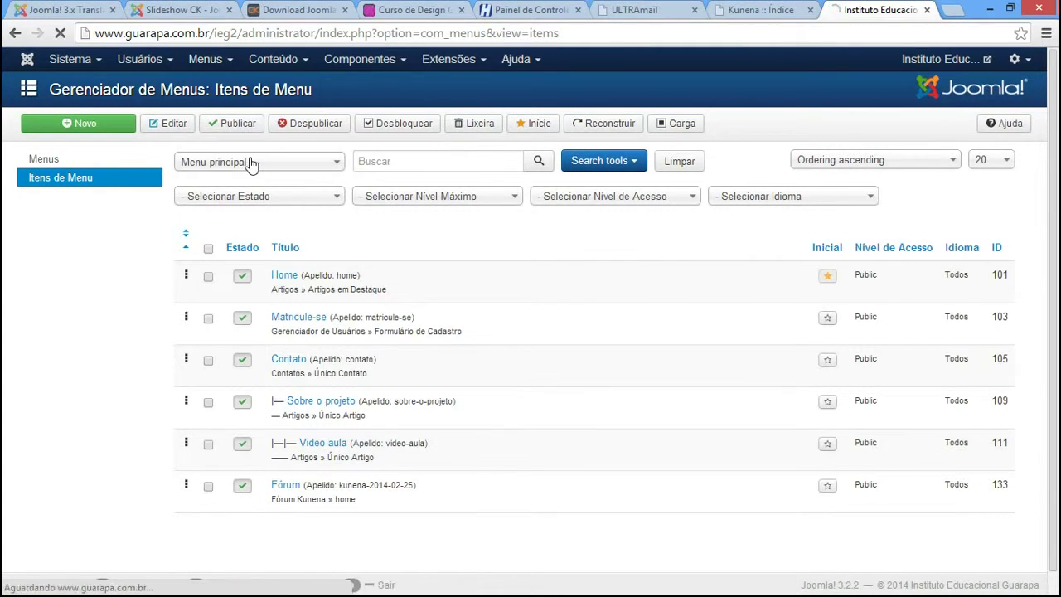